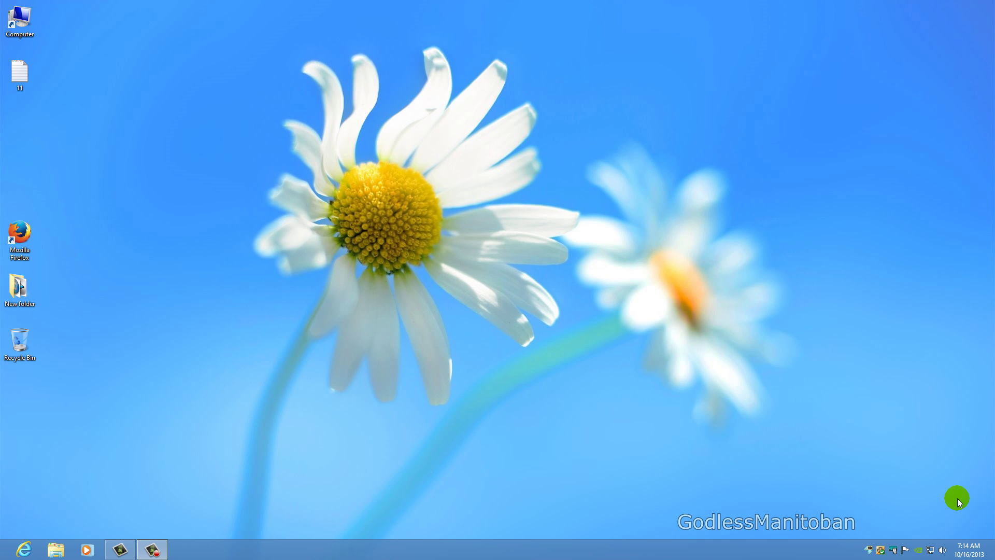
# Open Control Panel from the Settings charm in the charms bar.
pyautogui.moveTo(992, 558)
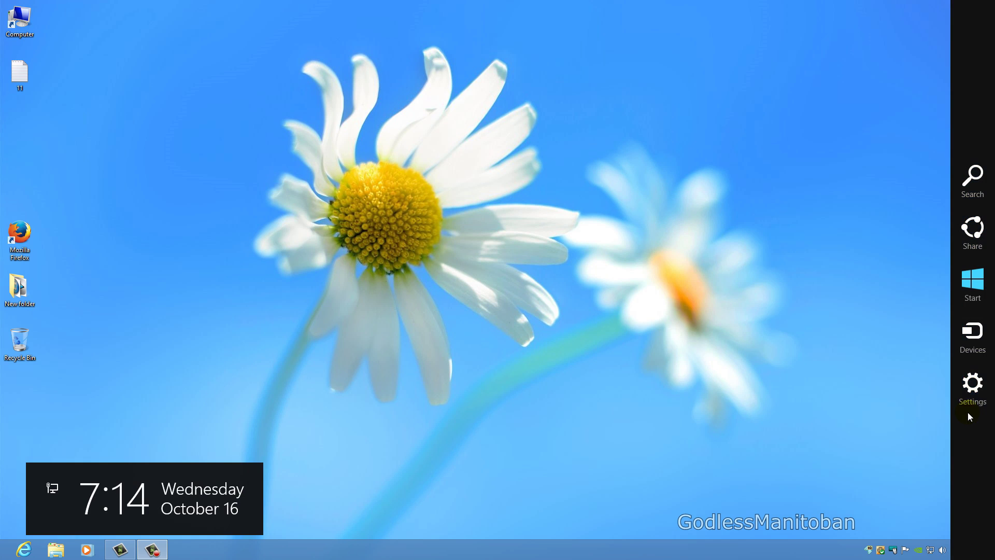
pyautogui.click(967, 396)
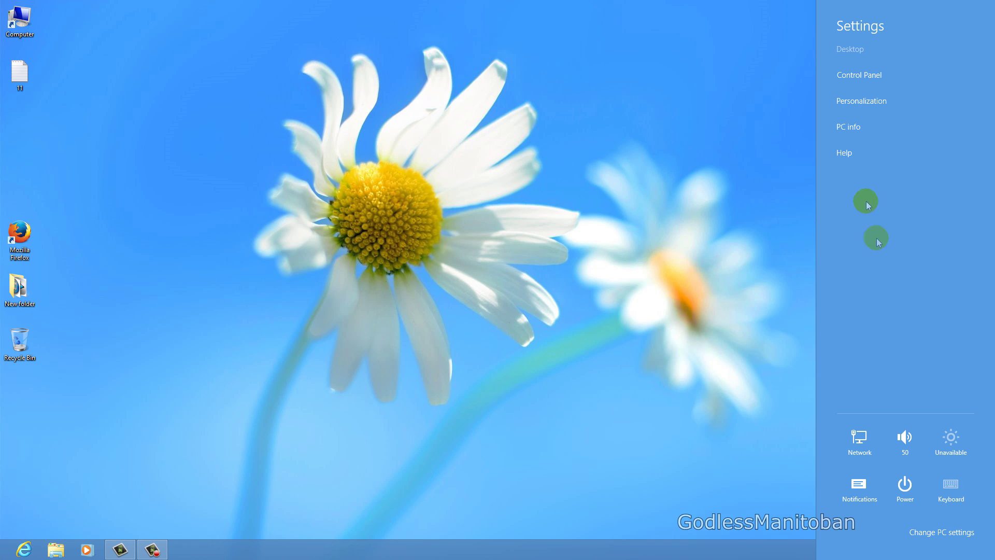
pyautogui.click(849, 78)
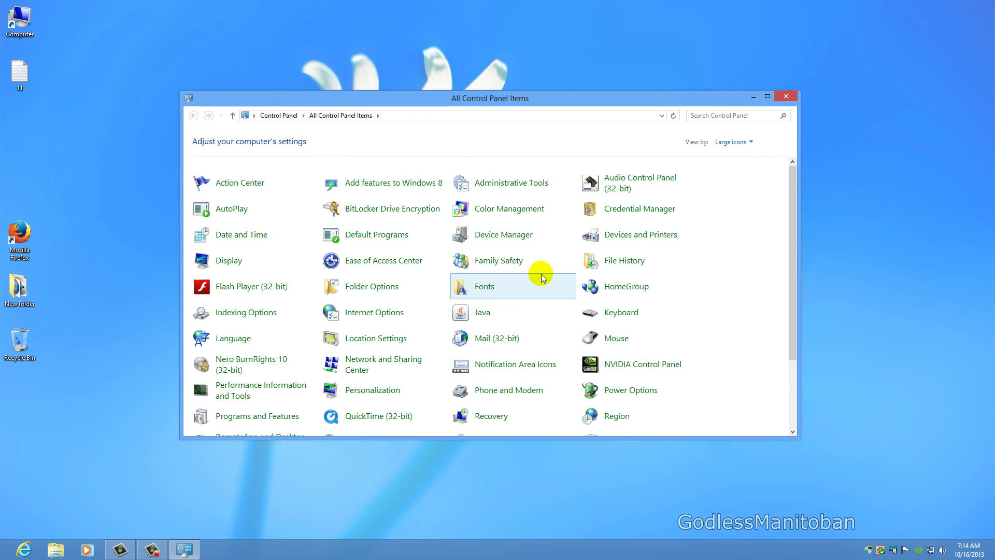
# In Programs and Features, bring up the Uninstall option for Mozilla Firefox 24.0.
pyautogui.scroll(-1, 542, 277)
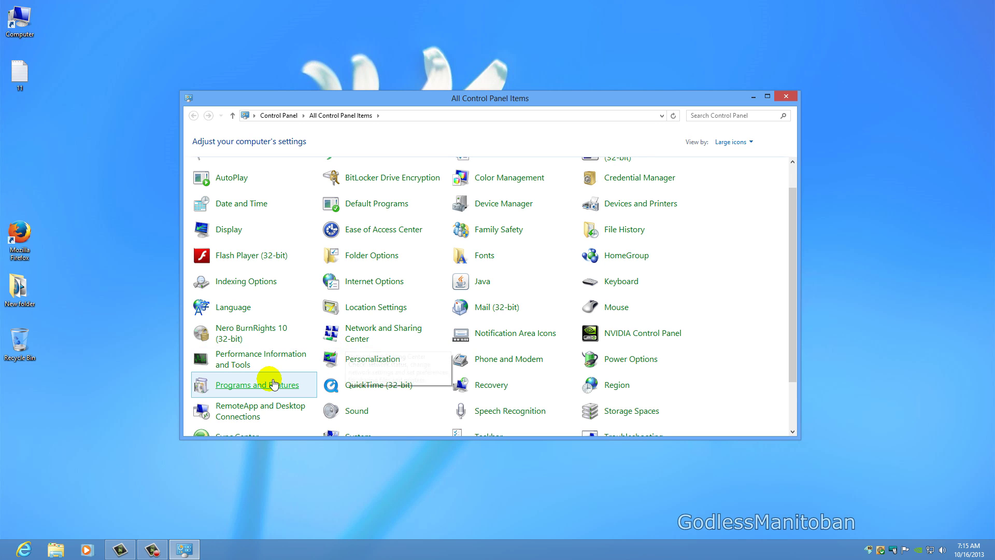
pyautogui.click(273, 384)
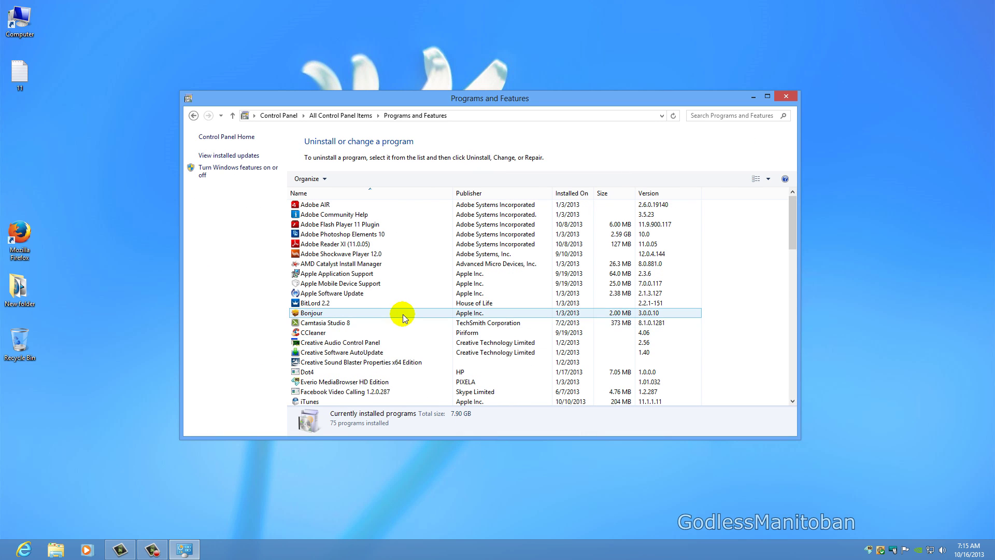
pyautogui.scroll(-6, 403, 314)
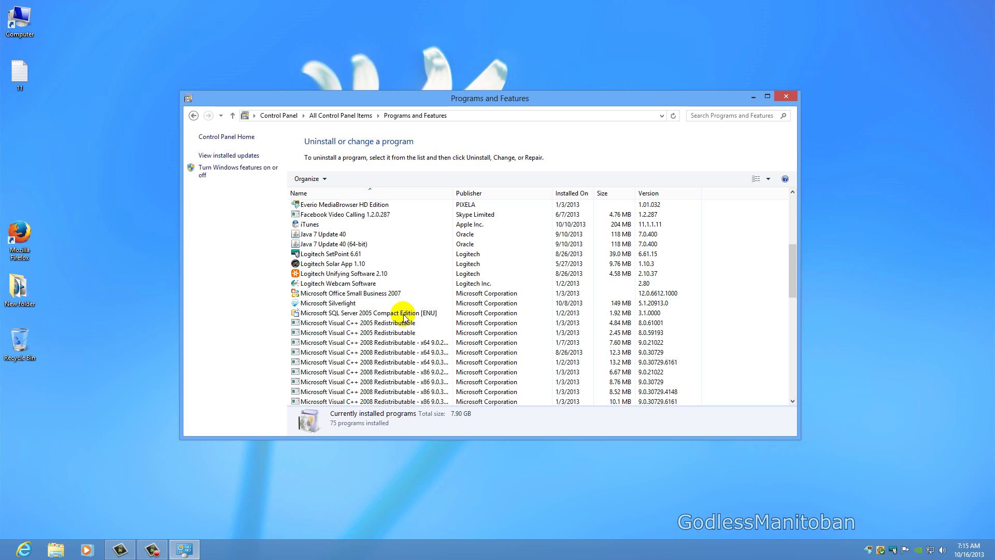
pyautogui.scroll(-4, 403, 314)
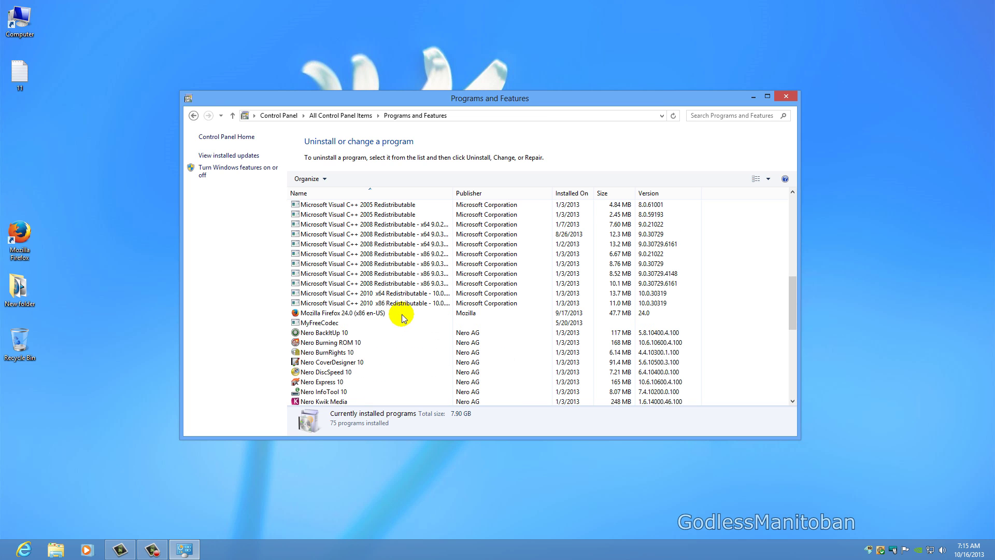
pyautogui.rightClick(361, 314)
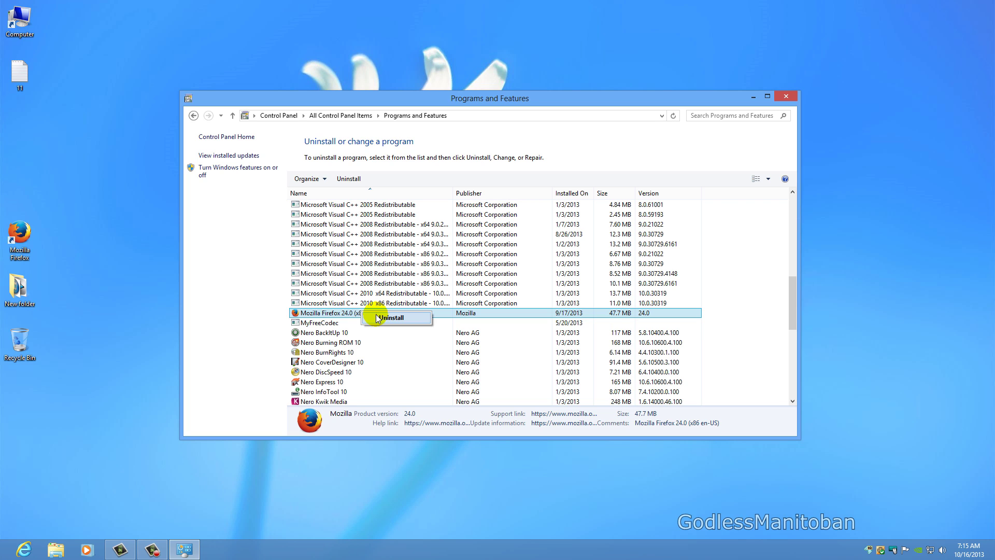
# Uninstall Firefox 24.0 with its personal data and customizations, then close Programs and Features.
pyautogui.click(377, 318)
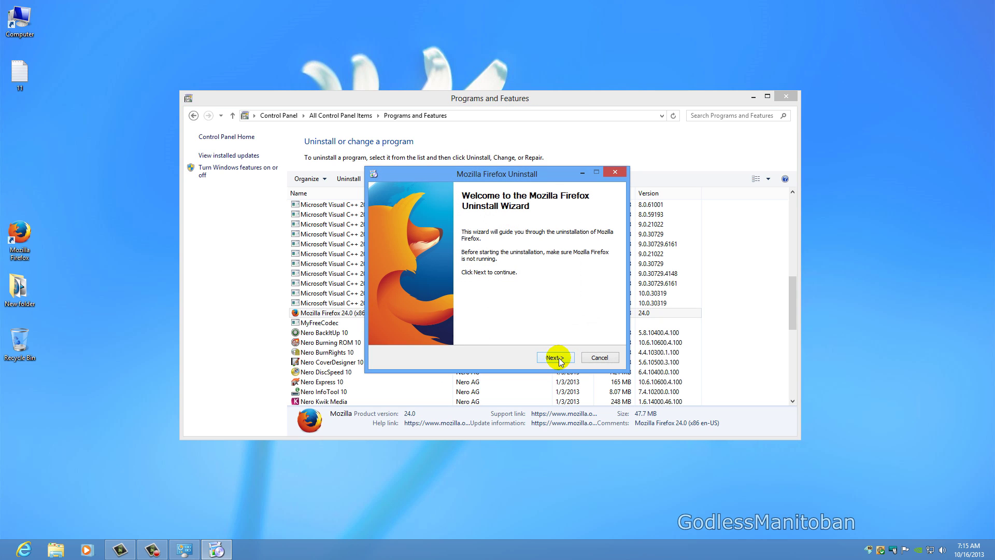
pyautogui.click(559, 357)
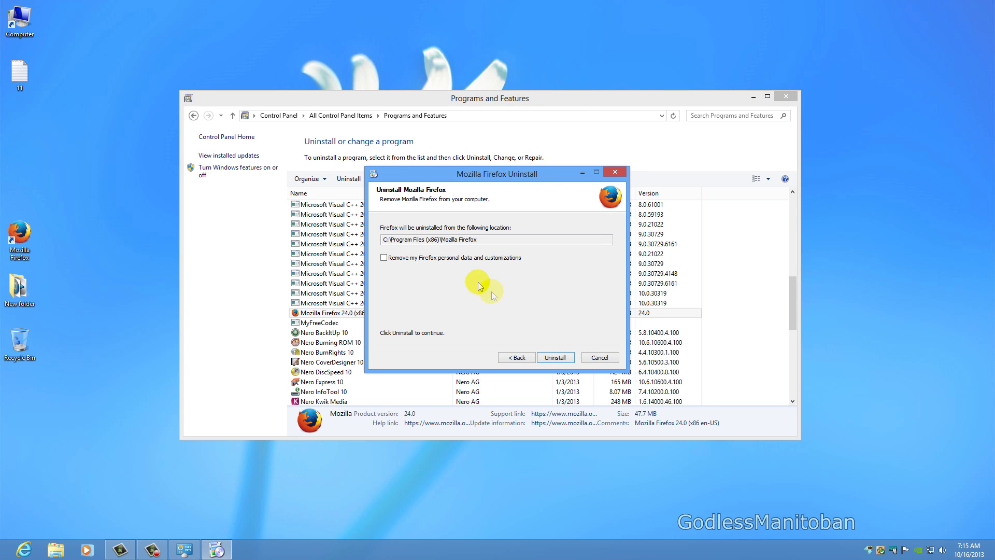
pyautogui.click(446, 262)
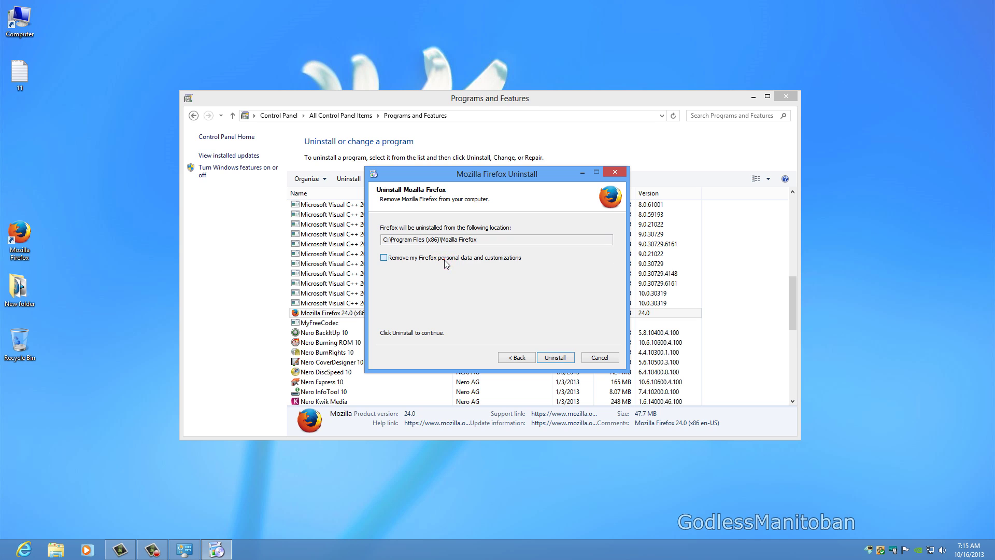
pyautogui.click(554, 358)
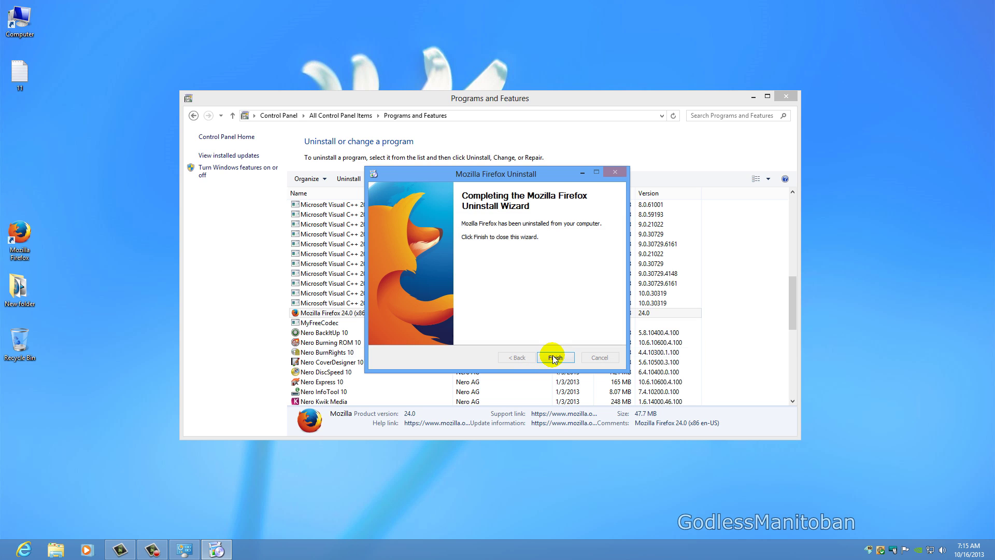
pyautogui.click(554, 357)
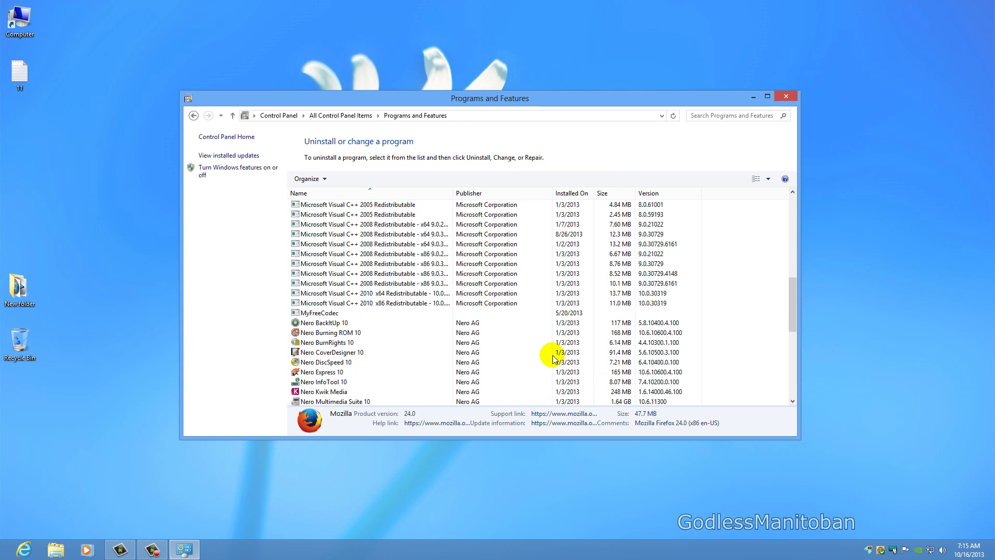
pyautogui.click(785, 96)
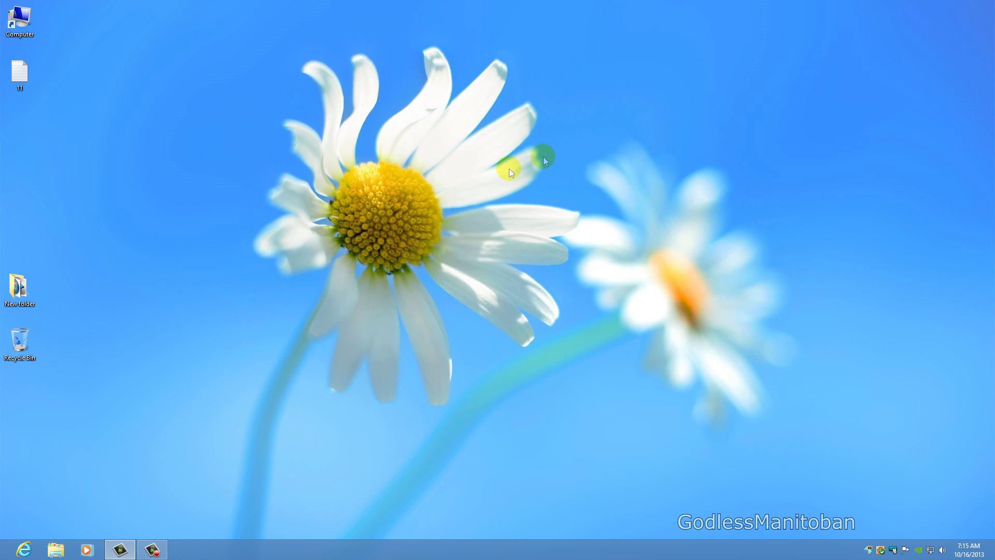
# Open File Explorer from the taskbar to show the Libraries.
pyautogui.click(56, 549)
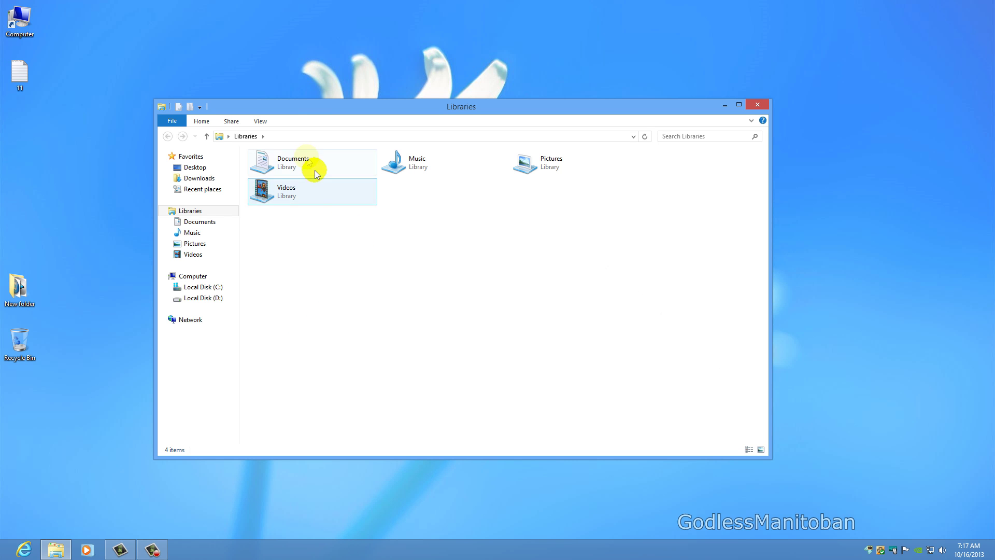
# Enable 'Show hidden files, folders, and drives' in Folder Options and apply it.
pyautogui.click(263, 122)
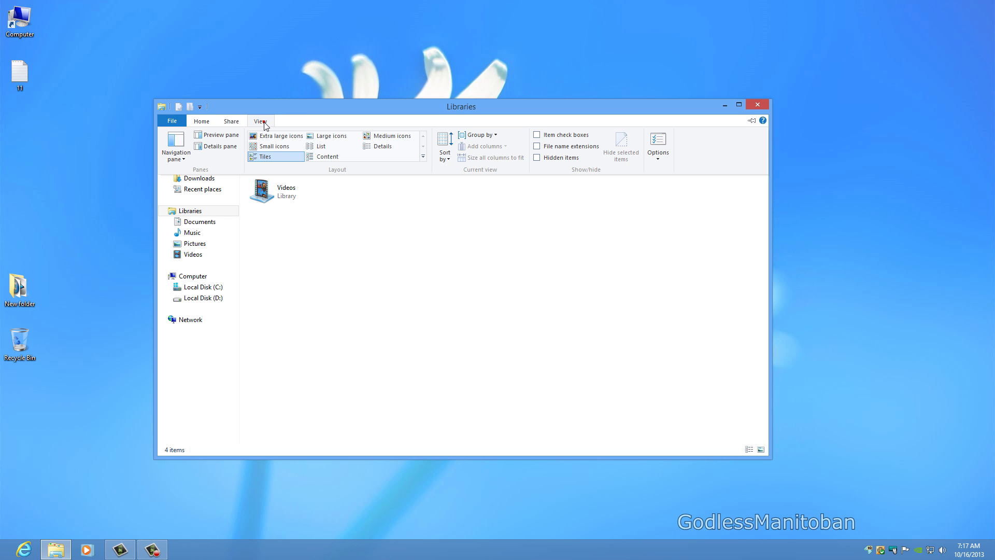
pyautogui.click(658, 141)
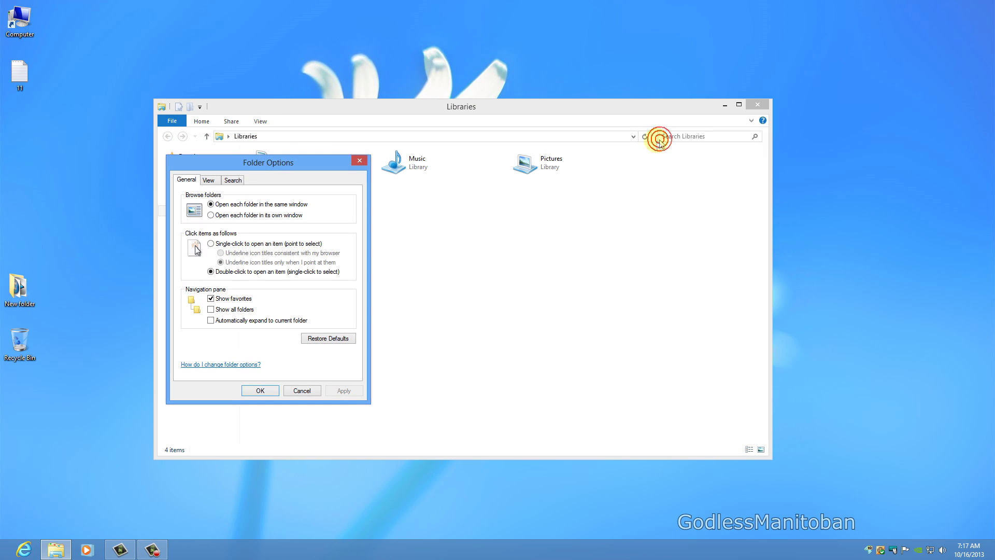
pyautogui.click(208, 181)
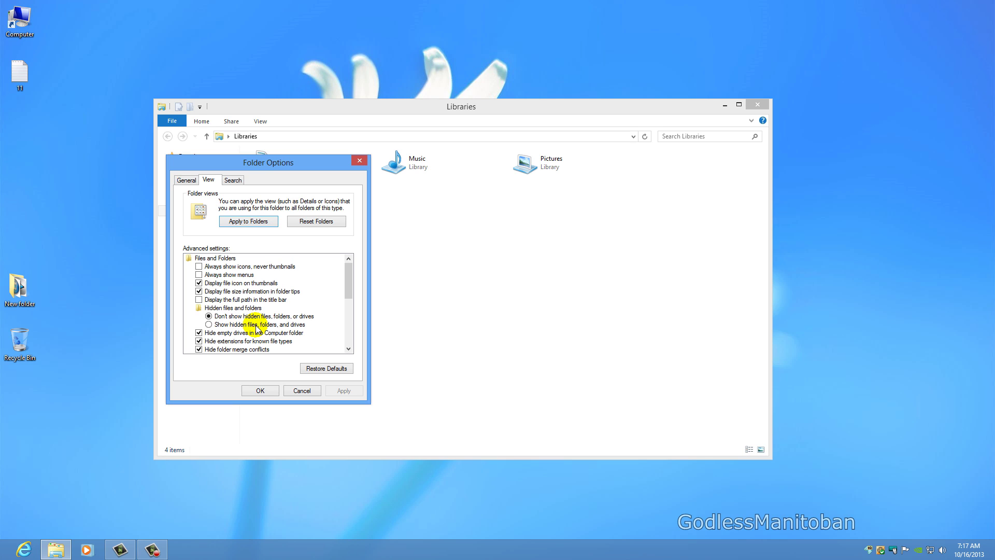
pyautogui.click(256, 325)
pyautogui.click(341, 392)
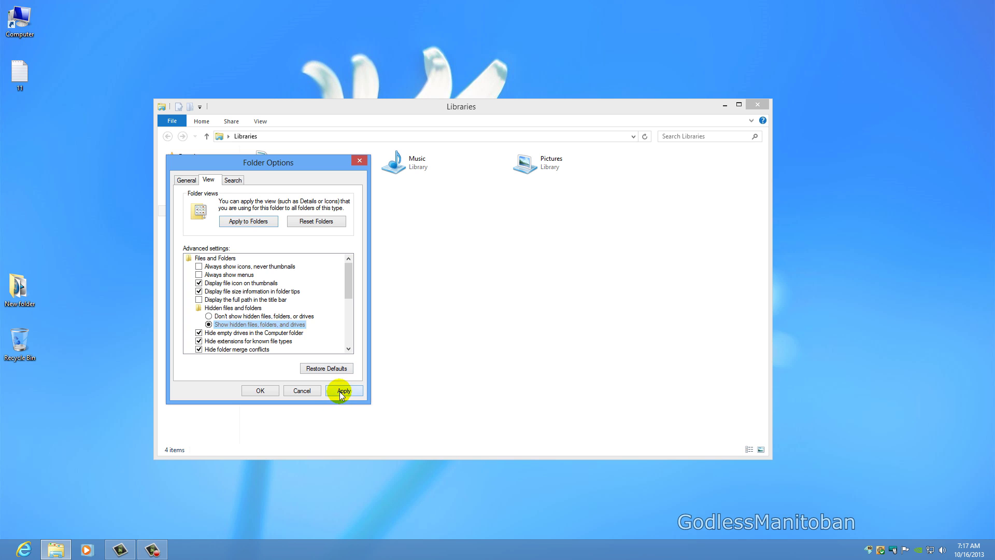
pyautogui.click(261, 390)
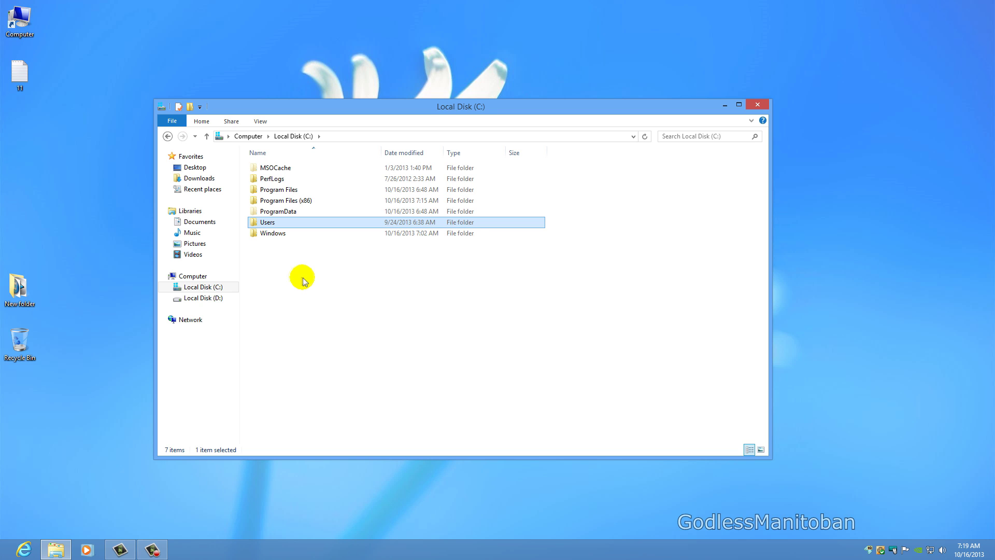
# Delete the Mozilla folder from the user's AppData\Local to the Recycle Bin.
pyautogui.doubleClick(290, 222)
pyautogui.doubleClick(280, 171)
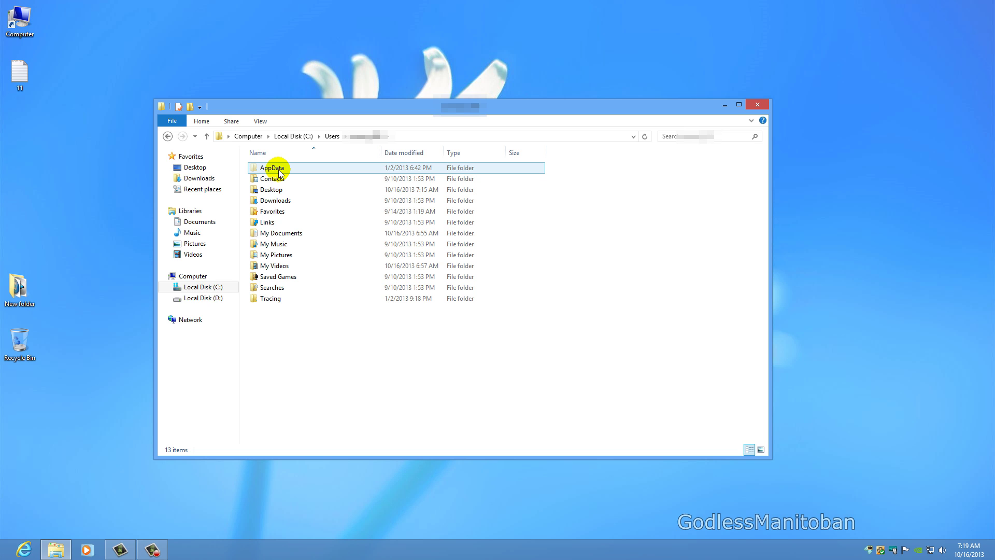
pyautogui.doubleClick(279, 171)
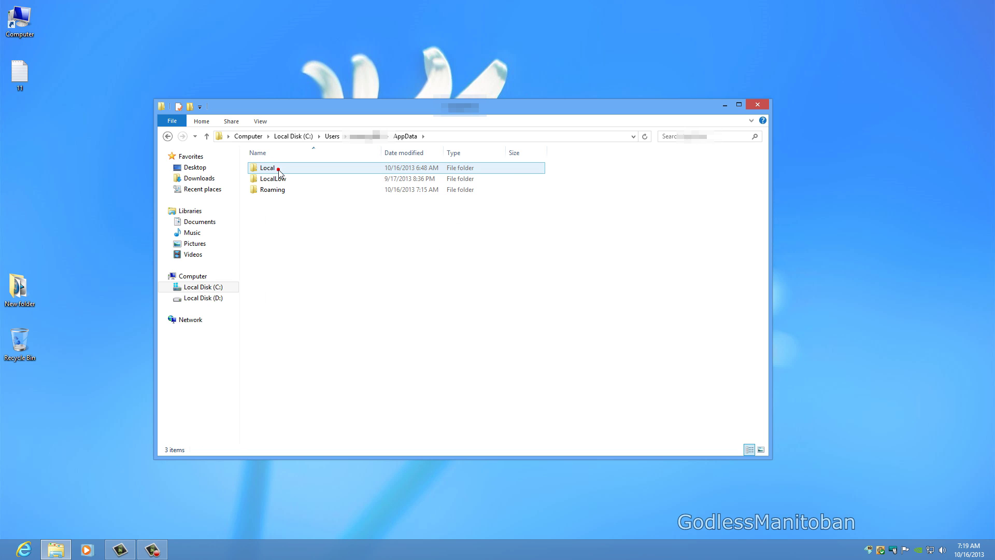
pyautogui.doubleClick(278, 170)
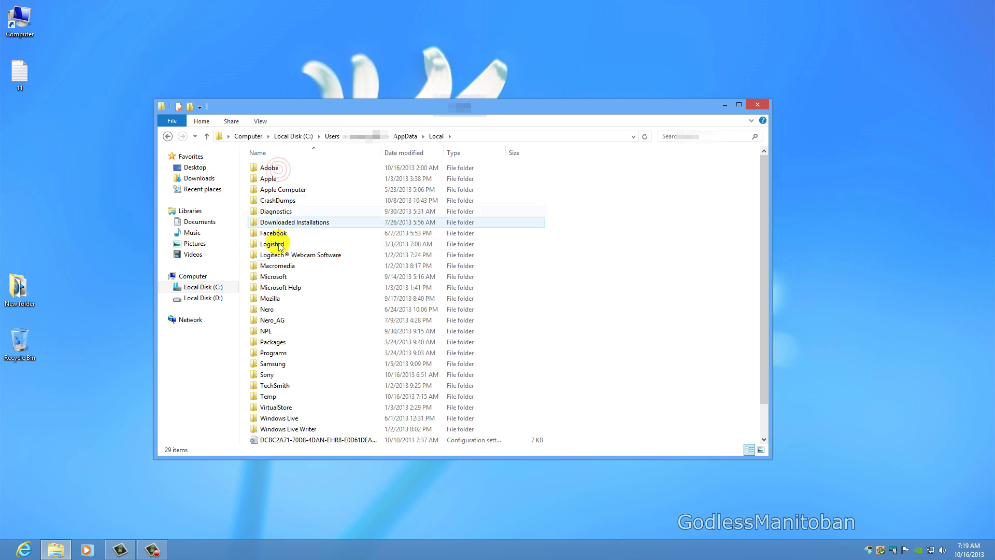
pyautogui.rightClick(274, 300)
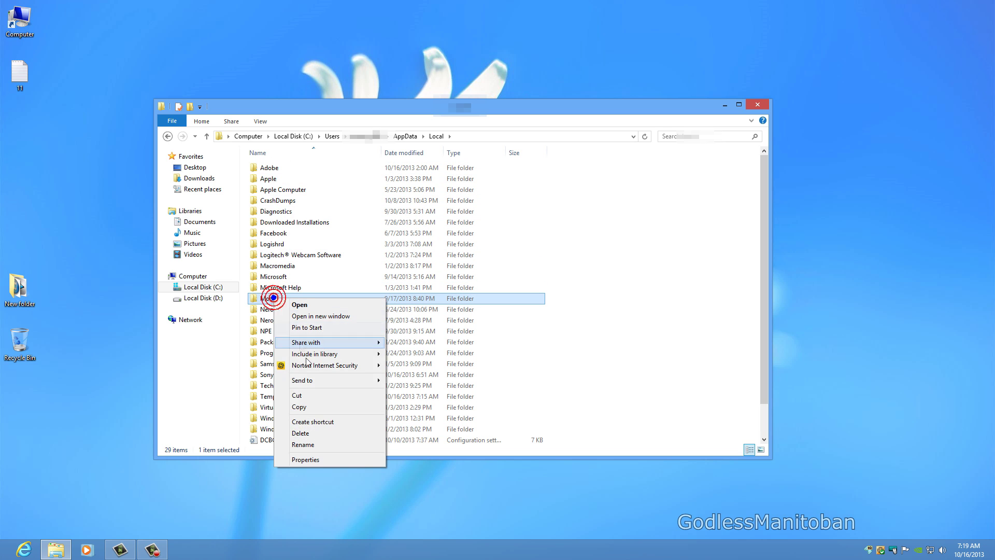
pyautogui.click(310, 433)
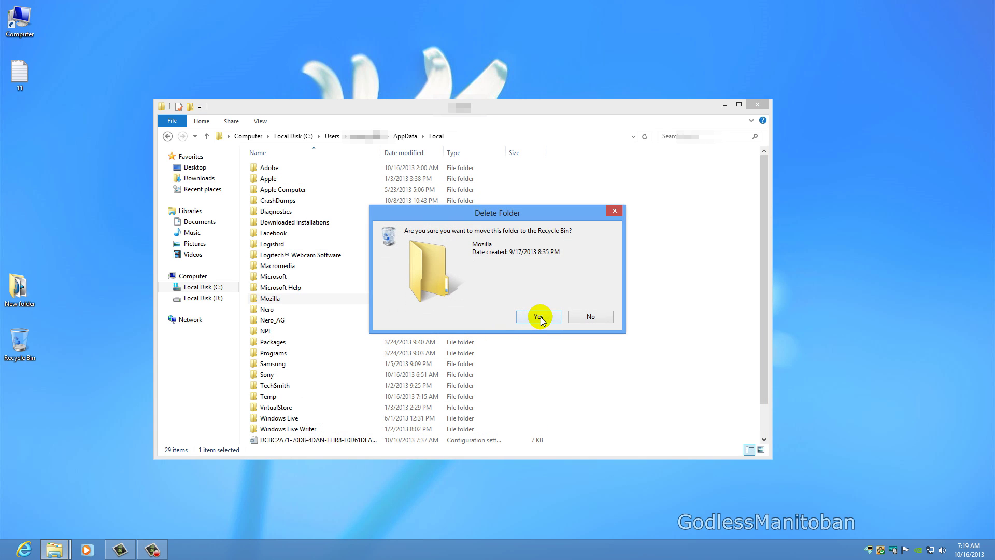
pyautogui.click(541, 316)
# Check the AppData LocalLow and Roaming folders, then close File Explorer.
pyautogui.press('BackSpace')
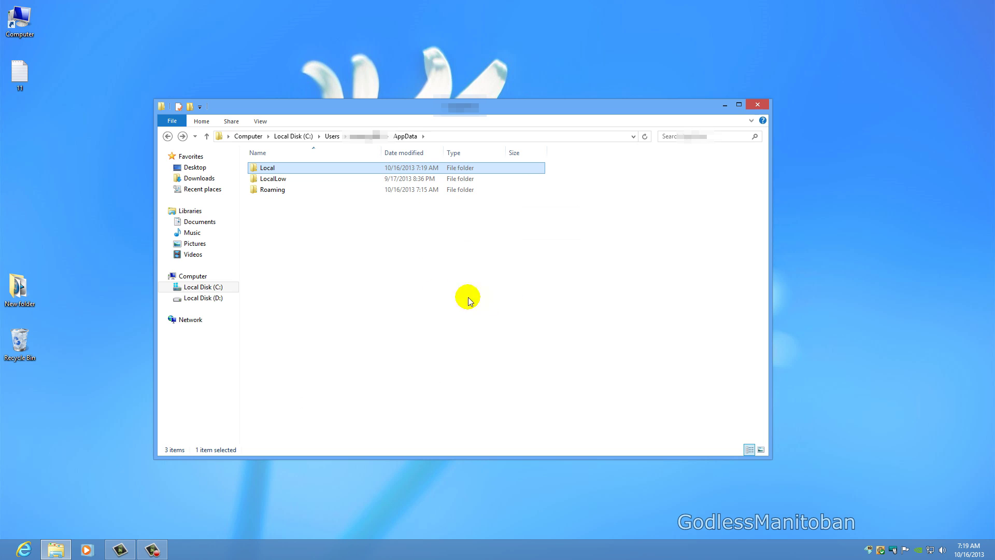
pyautogui.doubleClick(283, 179)
pyautogui.press('BackSpace')
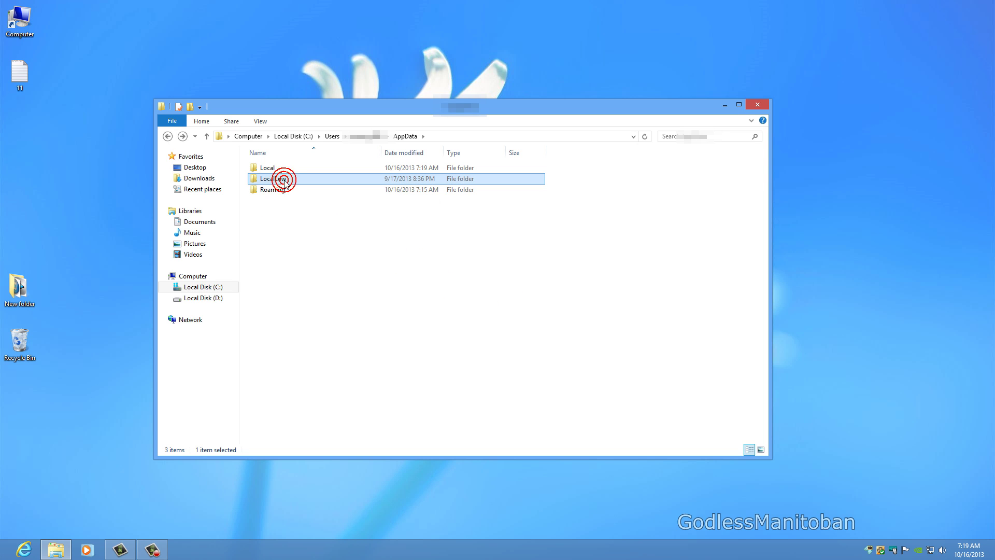
pyautogui.click(280, 189)
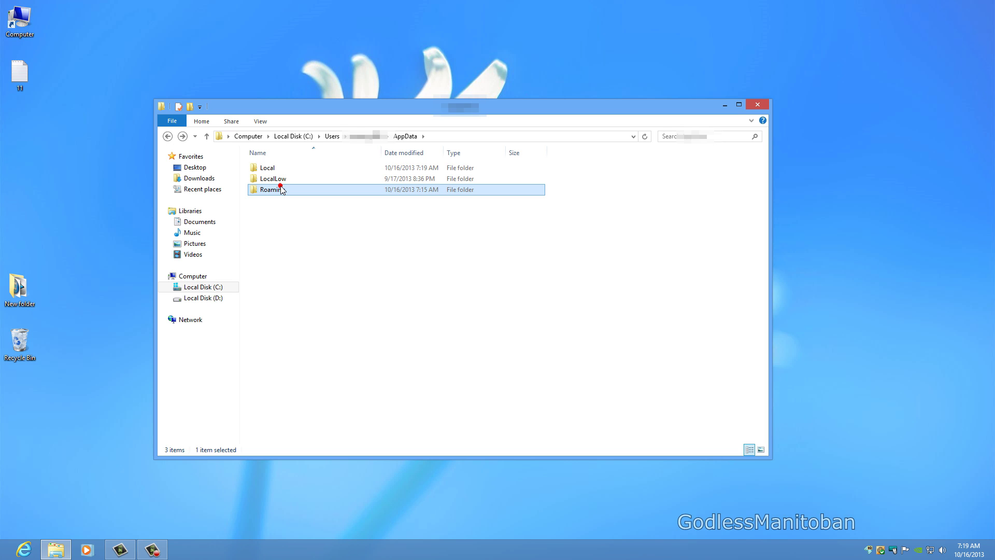
pyautogui.doubleClick(280, 189)
pyautogui.hotkey('alt', 'F4')
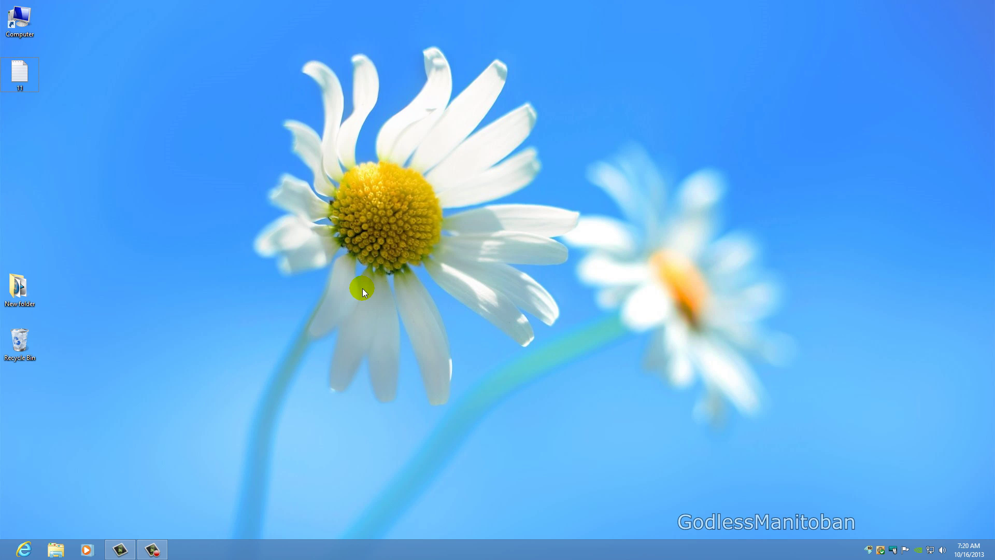
# Launch Registry Editor by running regedit from the Run dialog.
pyautogui.press('super+r')
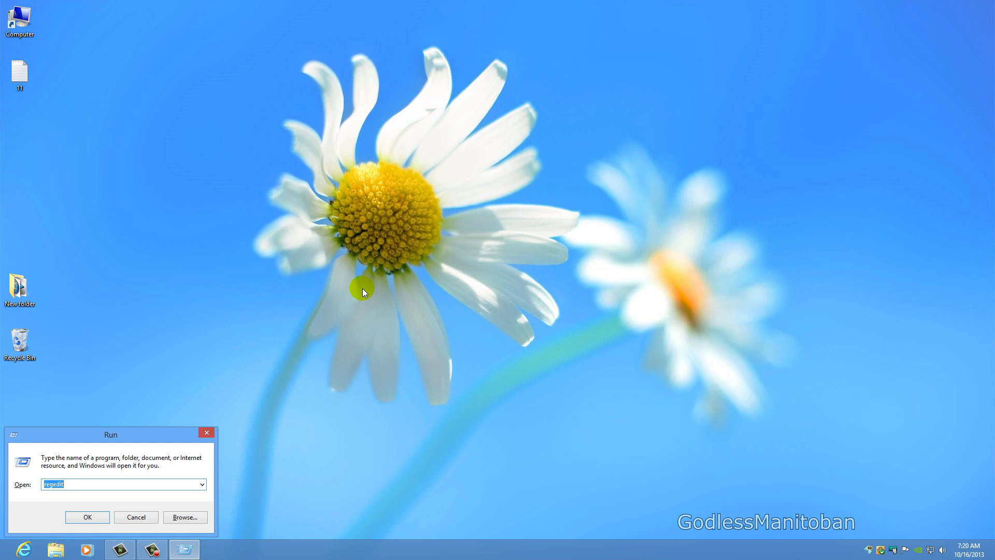
pyautogui.press('End')
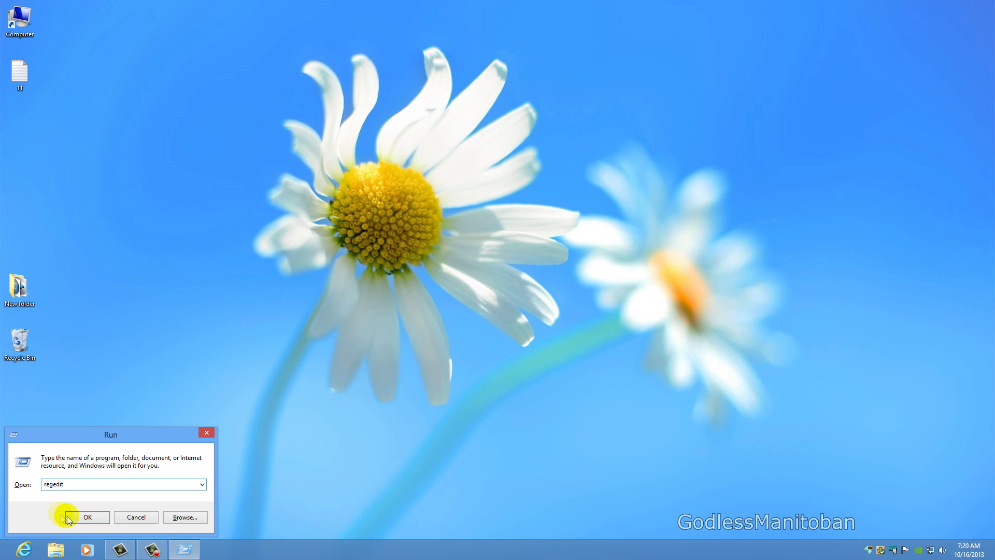
pyautogui.click(87, 517)
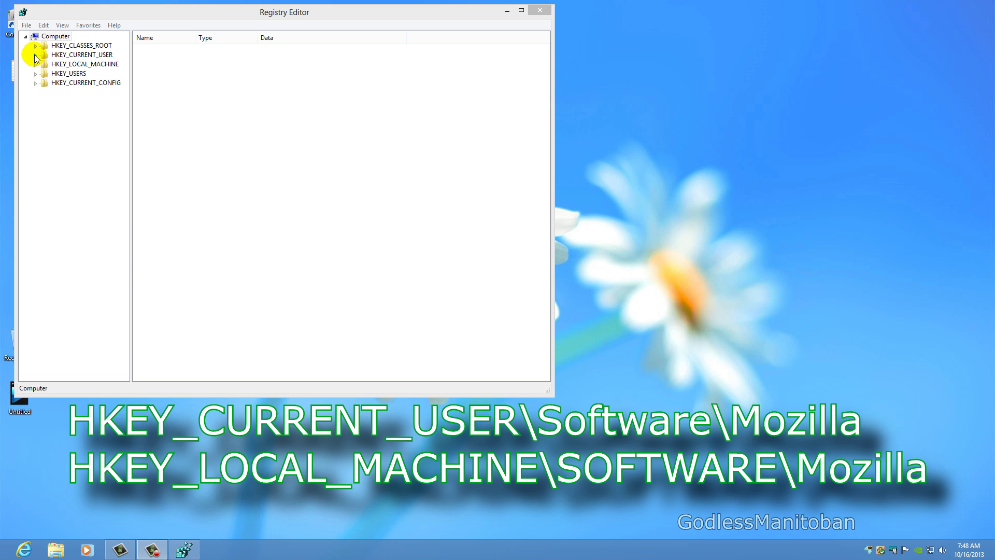
# Expand and inspect HKEY_CURRENT_USER\Software, then collapse it again.
pyautogui.click(35, 55)
pyautogui.click(46, 149)
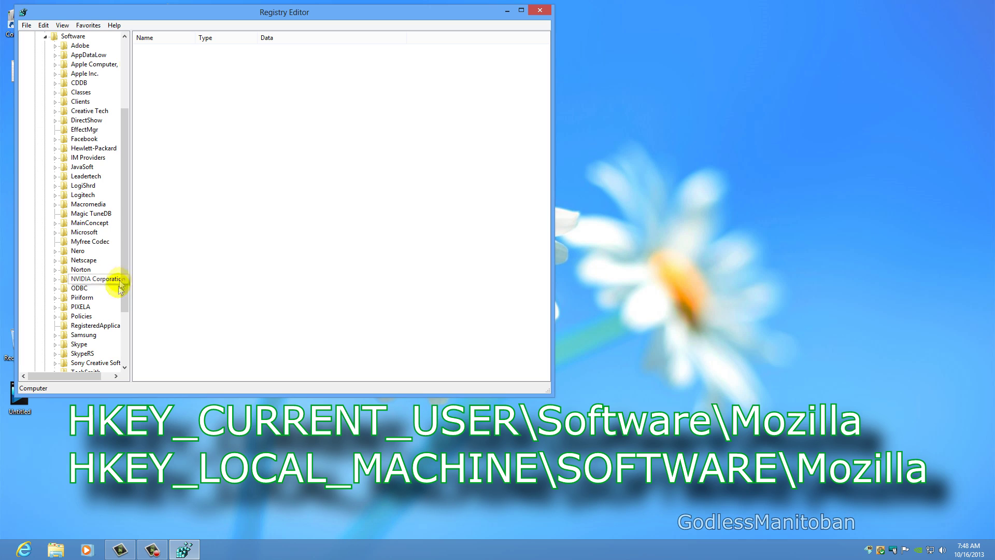
pyautogui.click(45, 36)
pyautogui.click(35, 54)
# Expand HKEY_LOCAL_MACHINE\SOFTWARE, then exit Registry Editor via File > Exit.
pyautogui.click(35, 64)
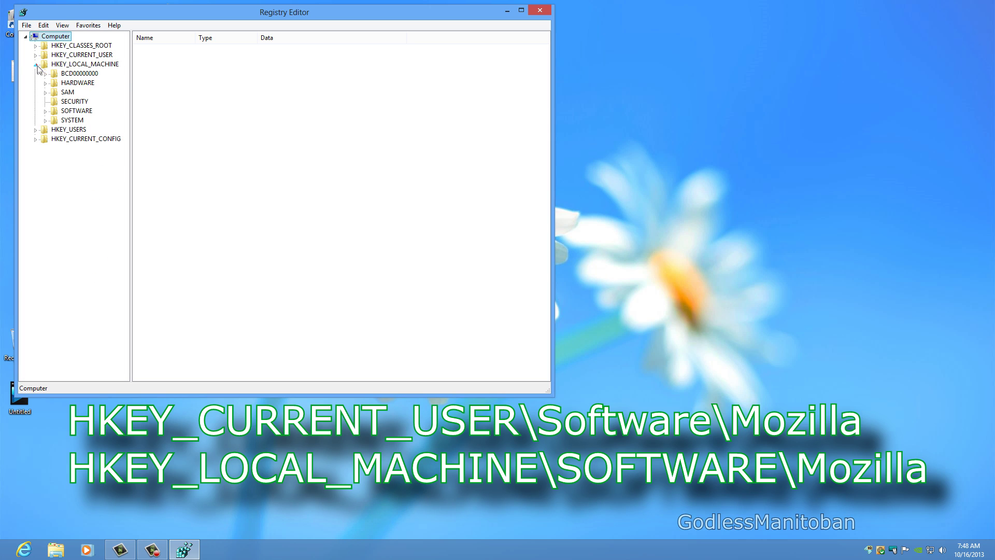
pyautogui.click(45, 110)
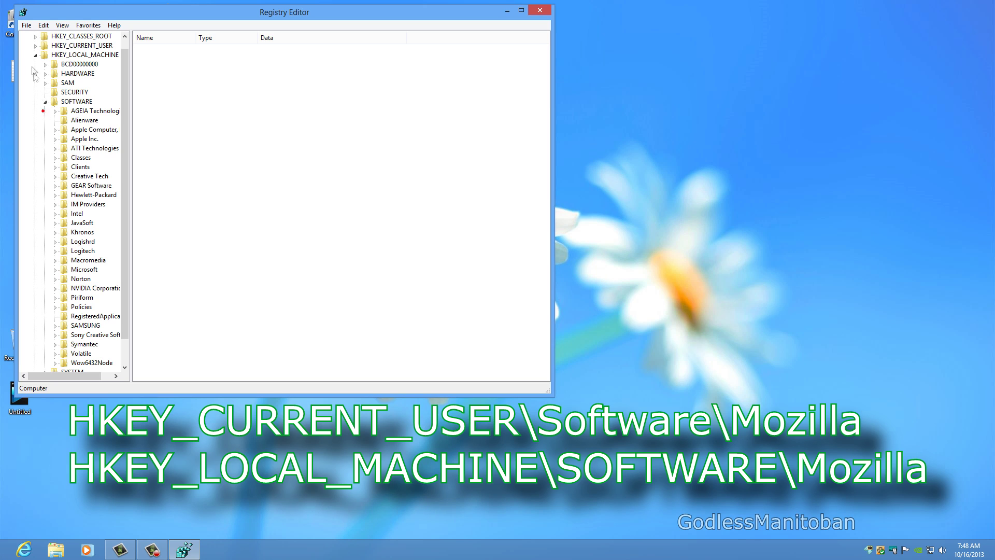
pyautogui.click(26, 25)
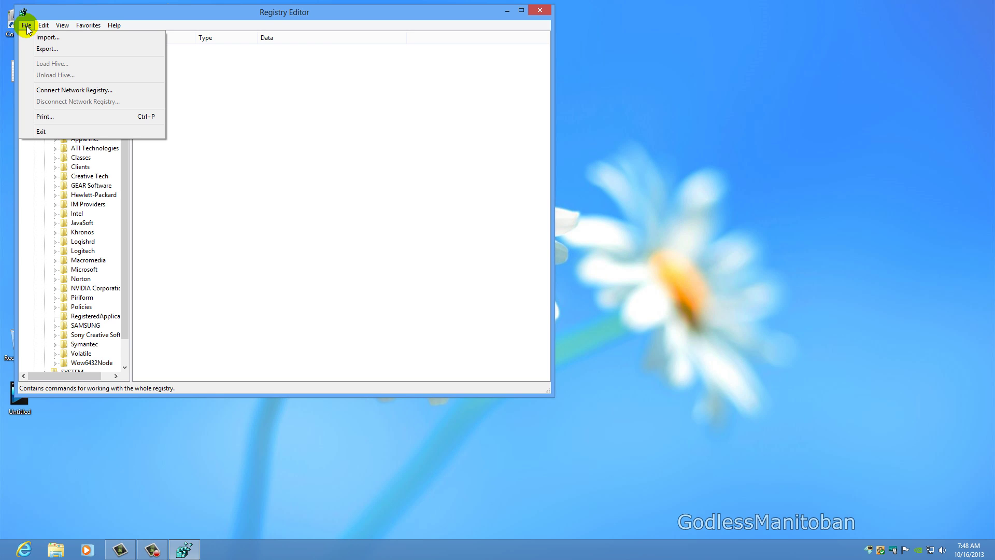
pyautogui.click(46, 131)
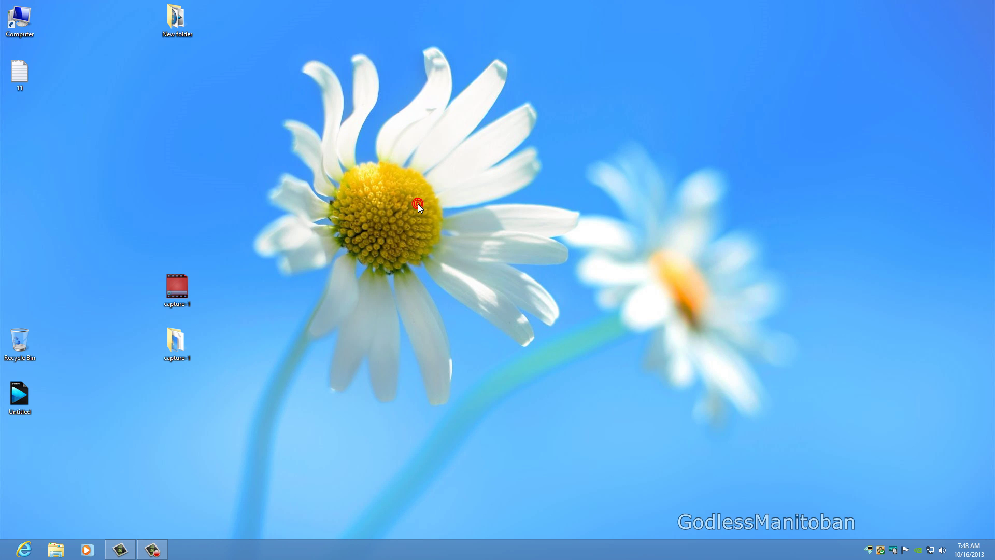